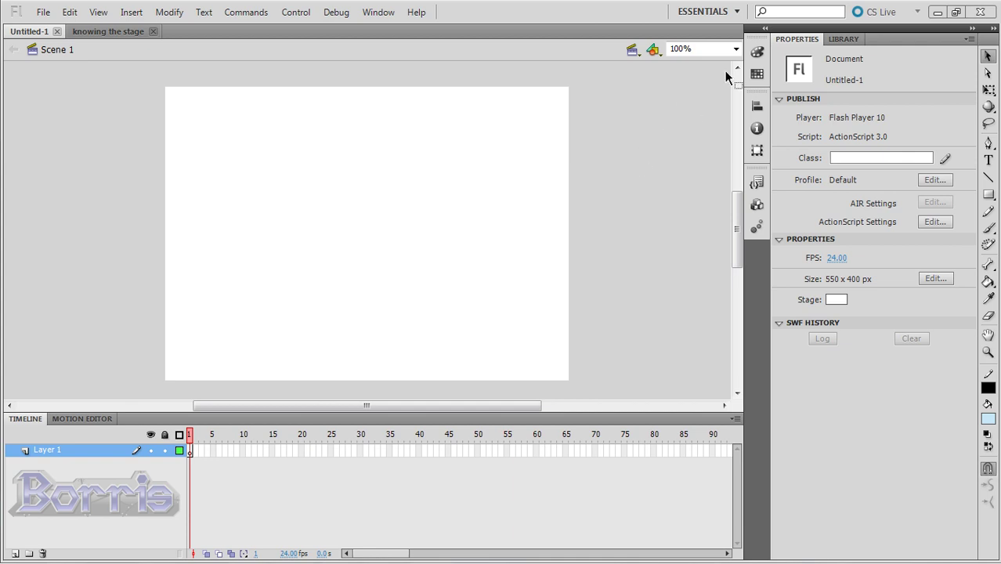
- Zoom the stage to 200%, then 50%, then back to 100%
{"action": "left_click", "coordinate": [734, 49]}
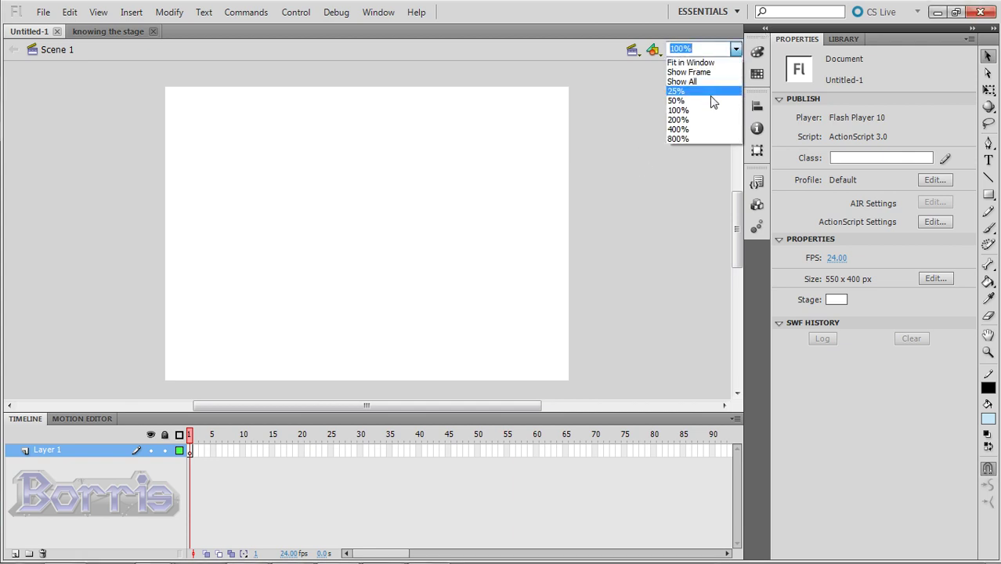
{"action": "left_click", "coordinate": [706, 121]}
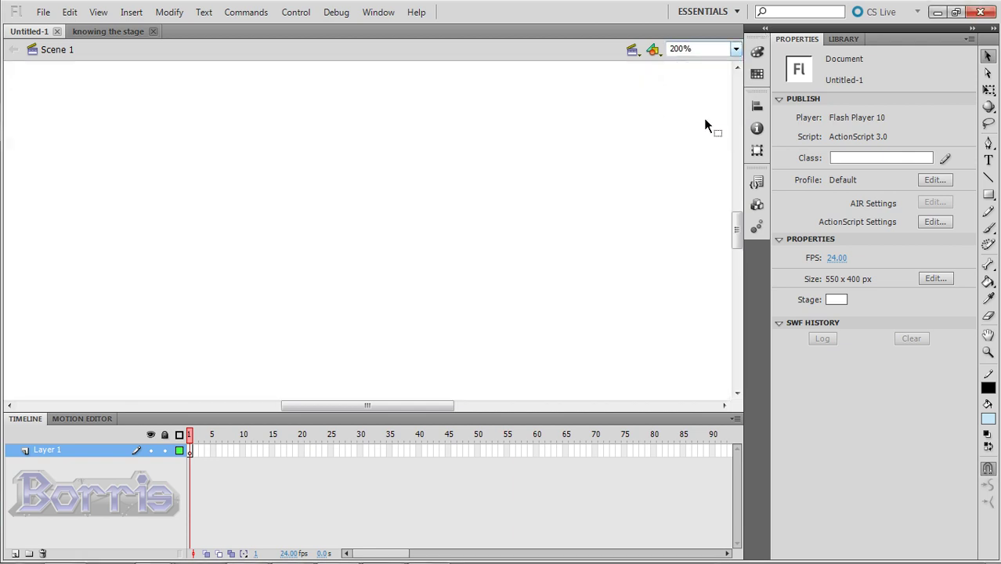
{"action": "left_click", "coordinate": [737, 49]}
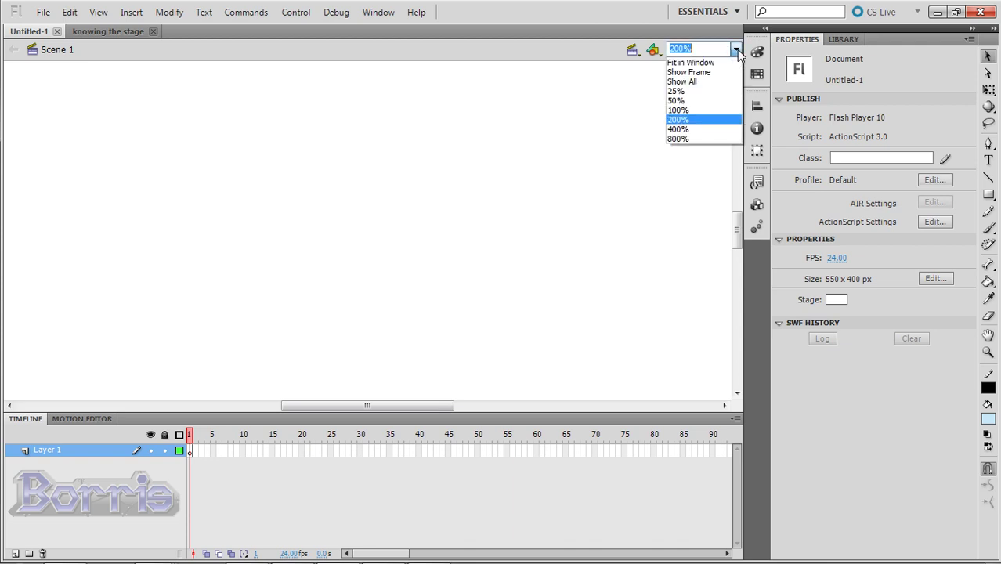
{"action": "left_click", "coordinate": [709, 100]}
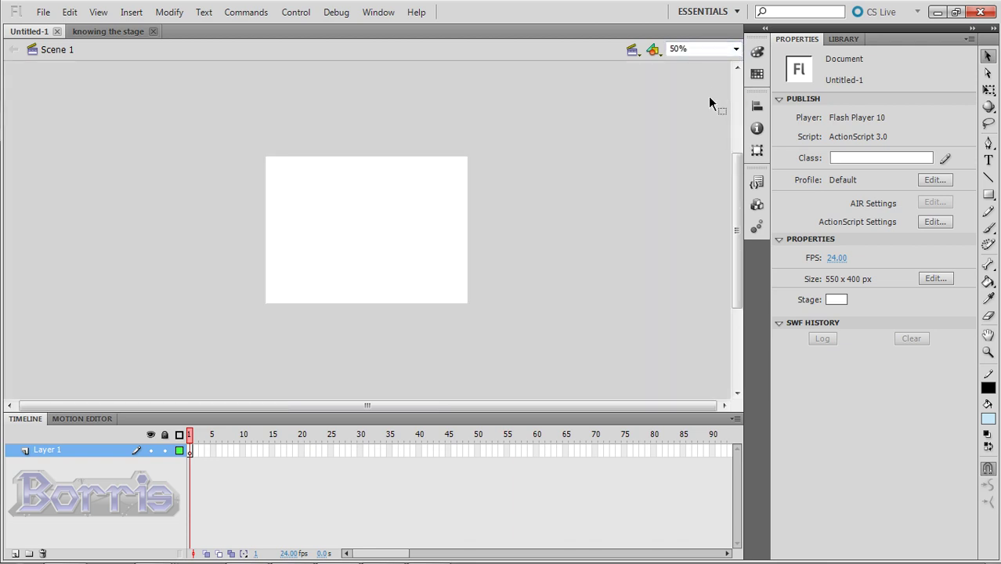
{"action": "left_click", "coordinate": [682, 48]}
{"action": "key", "text": "BackSpace"}
{"action": "key", "text": "BackSpace"}
{"action": "type", "text": "100"}
{"action": "key", "text": "Return"}
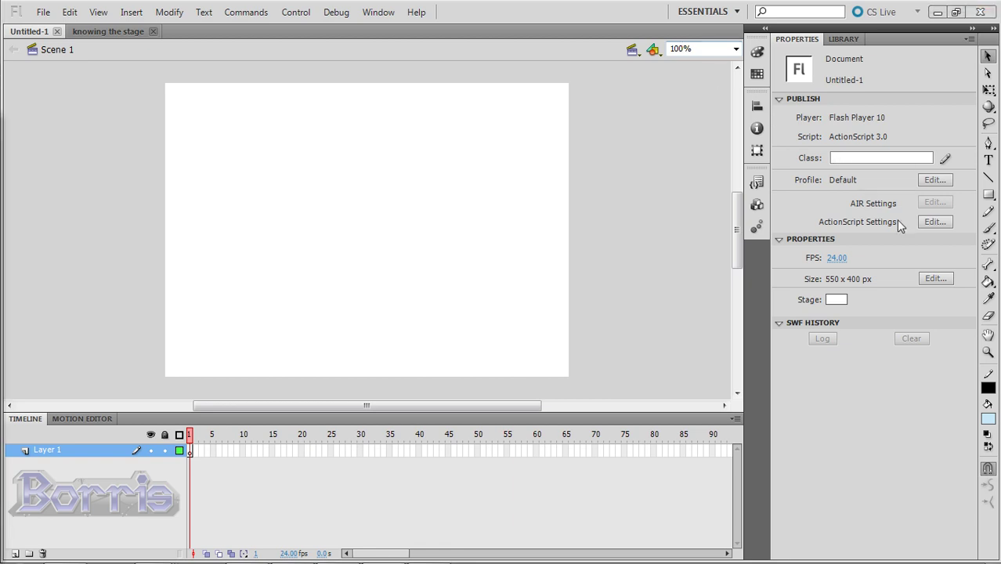
- Pan the work area with the Hand tool and scrollbars so the stage sits further right
{"action": "left_click", "coordinate": [989, 336]}
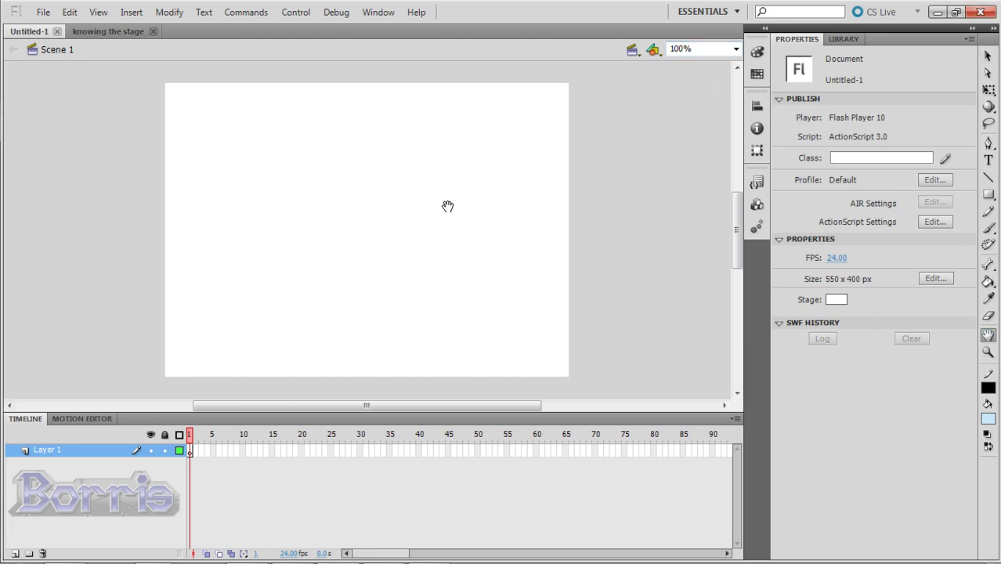
{"action": "left_click_drag", "start_coordinate": [402, 194], "coordinate": [431, 184]}
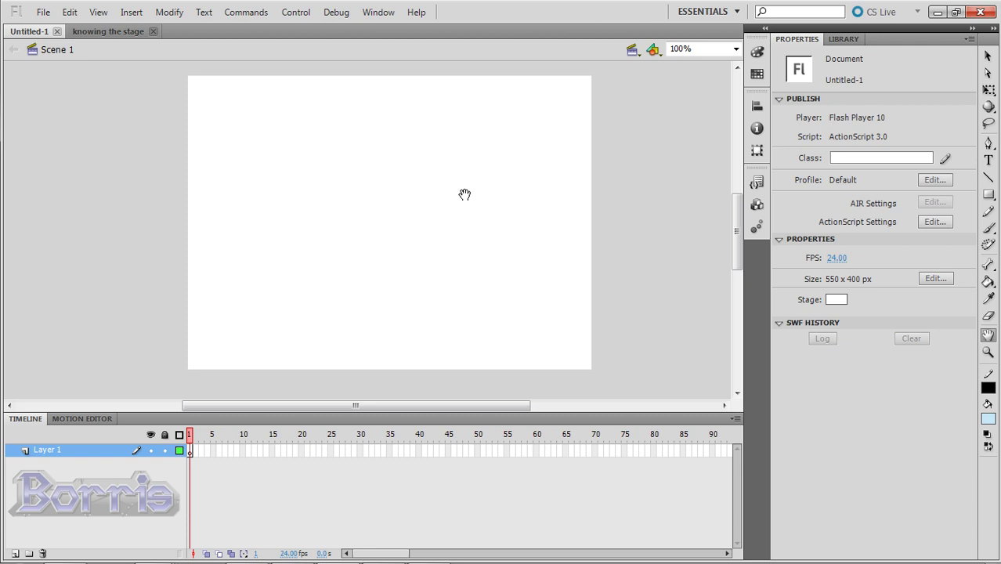
{"action": "mouse_move", "coordinate": [738, 230]}
{"action": "left_mouse_down"}
{"action": "mouse_move", "coordinate": [738, 182]}
{"action": "mouse_move", "coordinate": [738, 230]}
{"action": "left_mouse_up"}
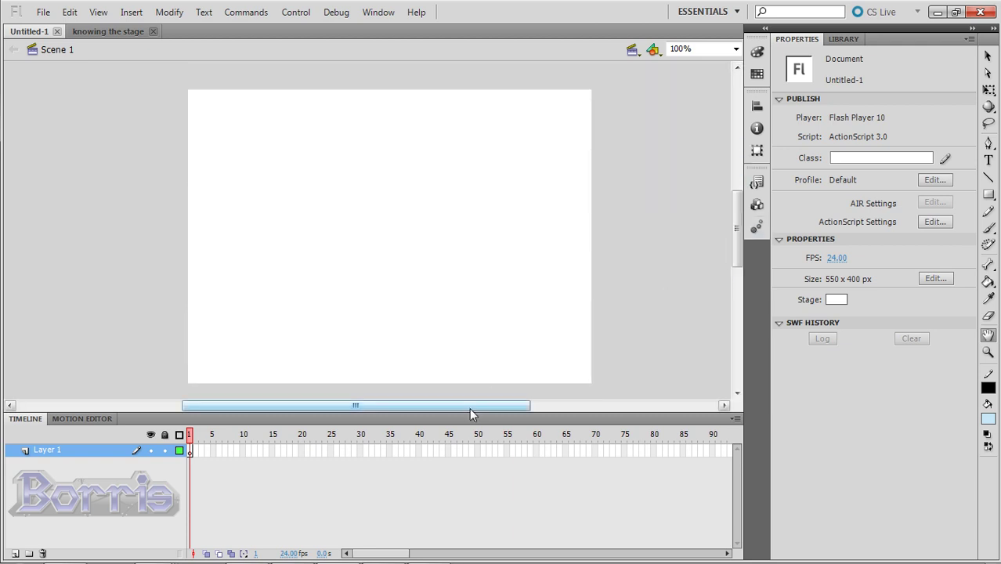
{"action": "mouse_move", "coordinate": [469, 409]}
{"action": "left_mouse_down"}
{"action": "mouse_move", "coordinate": [409, 414]}
{"action": "mouse_move", "coordinate": [508, 420]}
{"action": "mouse_move", "coordinate": [464, 416]}
{"action": "left_mouse_up"}
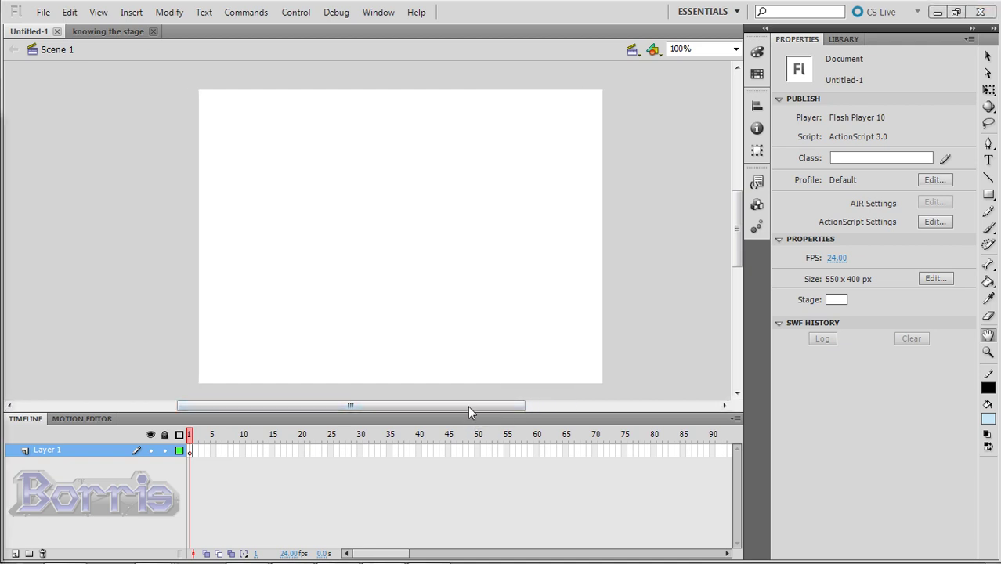
{"action": "left_click", "coordinate": [635, 52]}
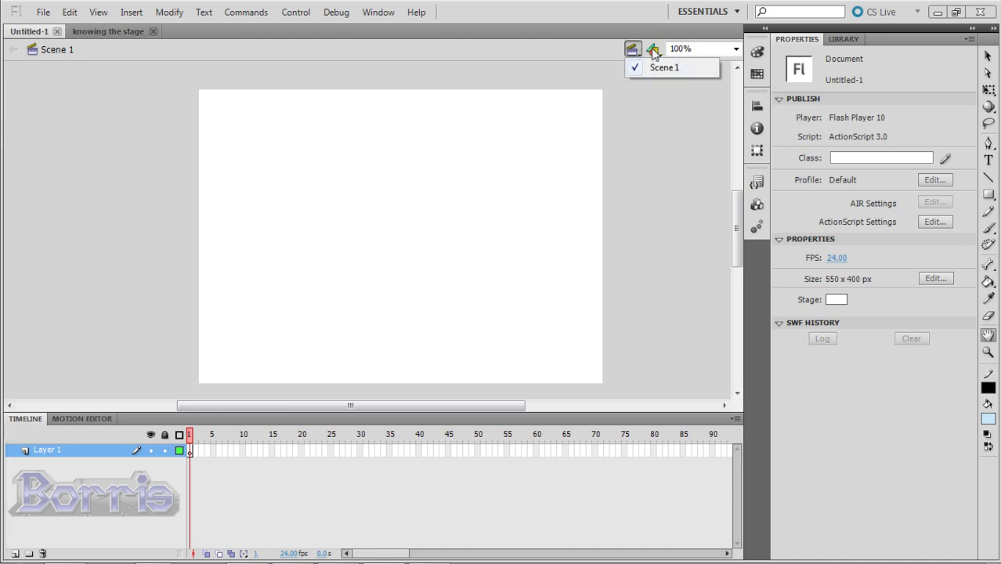
{"action": "left_click", "coordinate": [653, 50]}
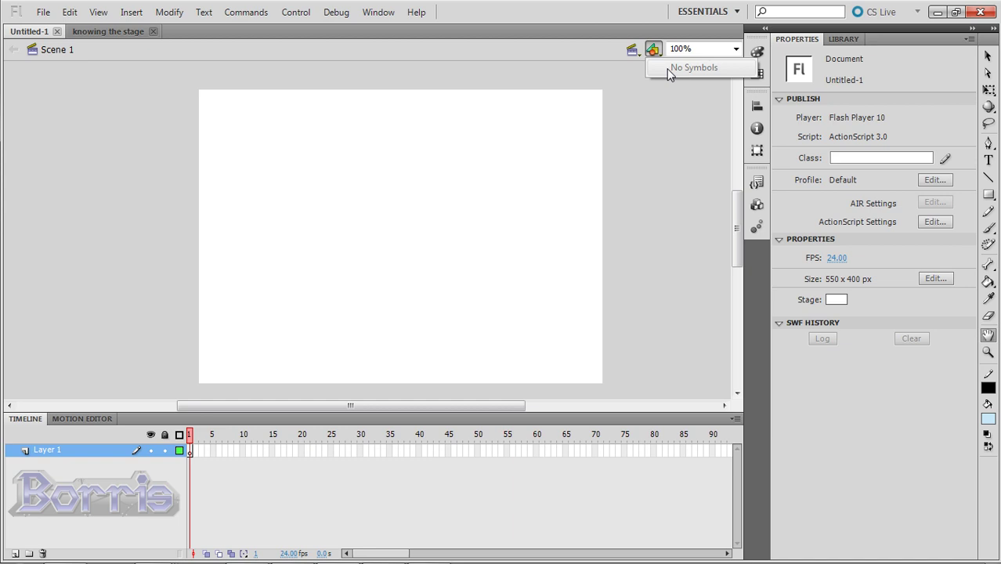
{"action": "left_click", "coordinate": [591, 54]}
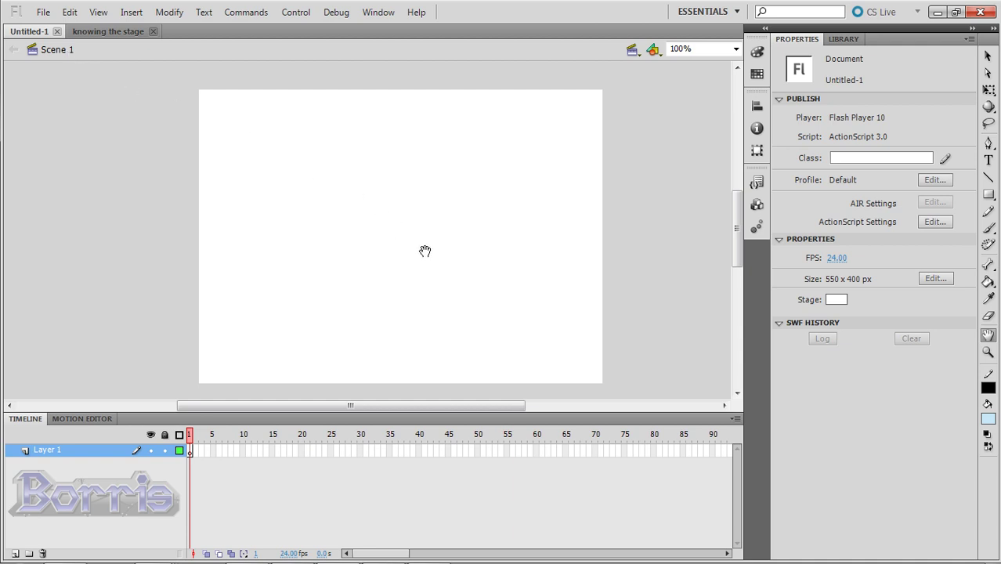
{"action": "key", "text": "v"}
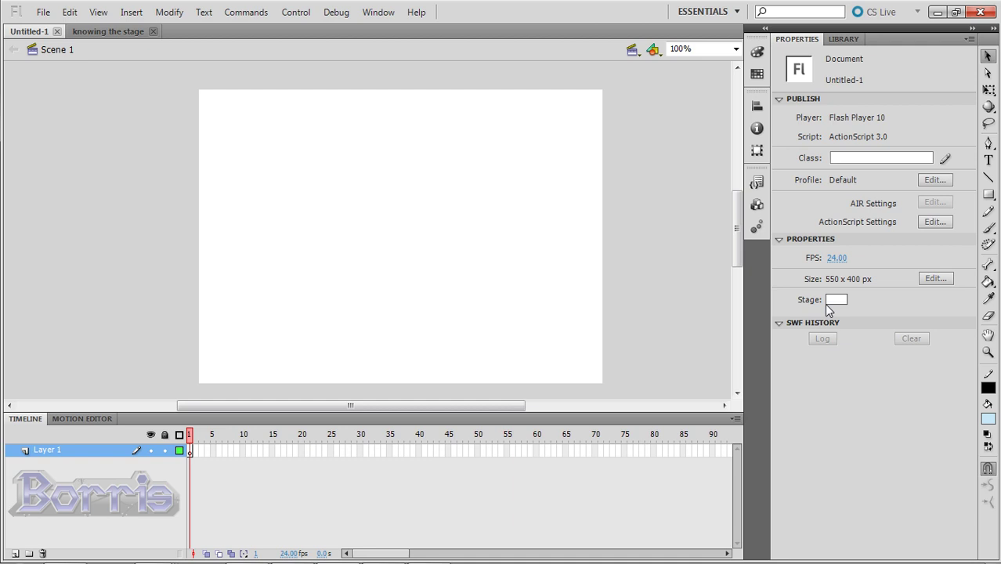
{"action": "left_click", "coordinate": [933, 279]}
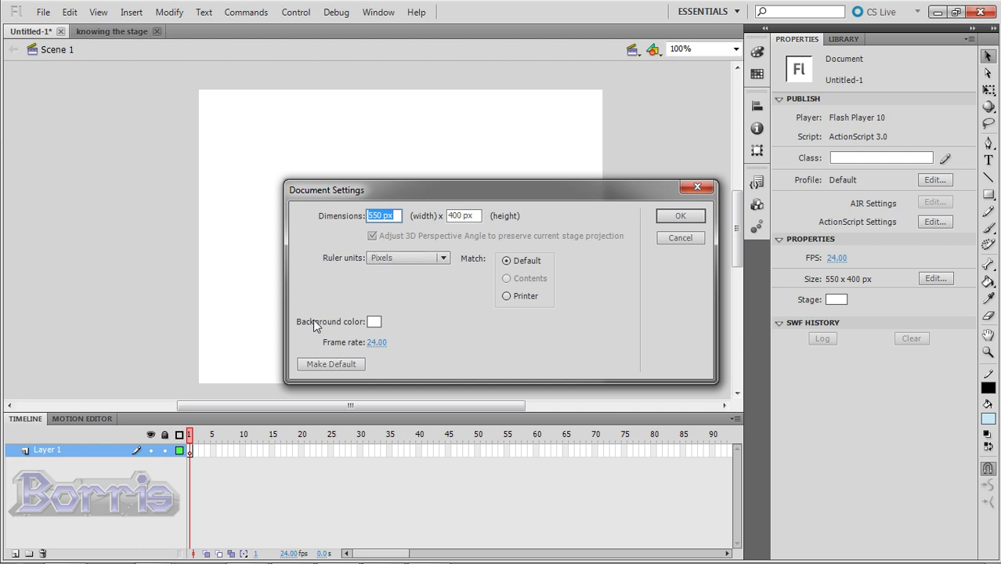
{"action": "left_click", "coordinate": [374, 323]}
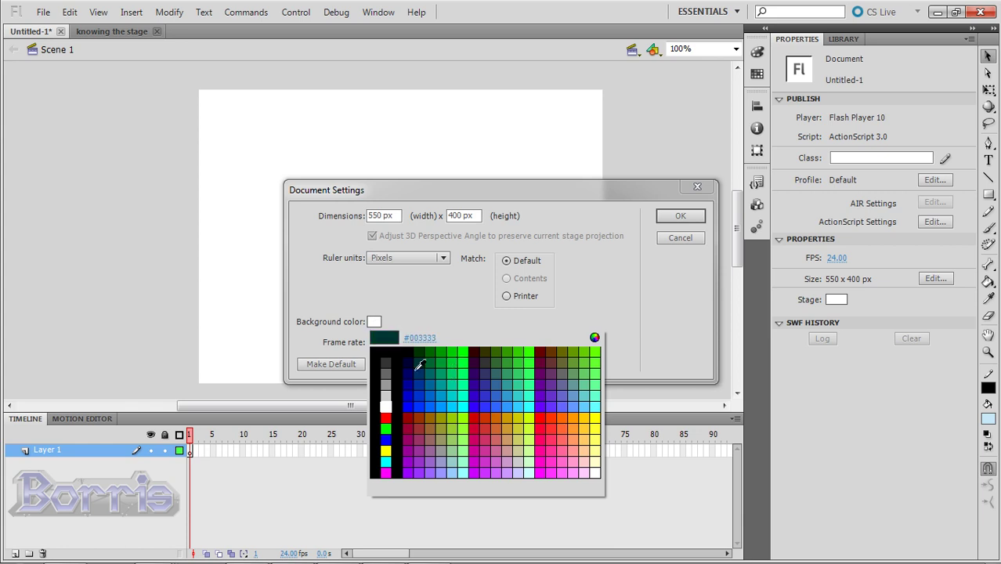
{"action": "left_click", "coordinate": [384, 407]}
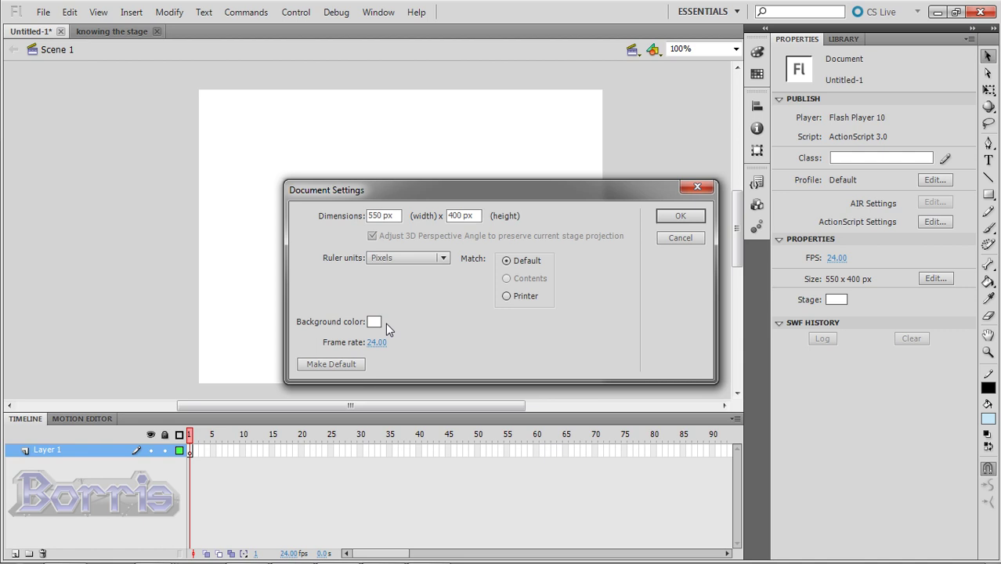
{"action": "left_click", "coordinate": [699, 188]}
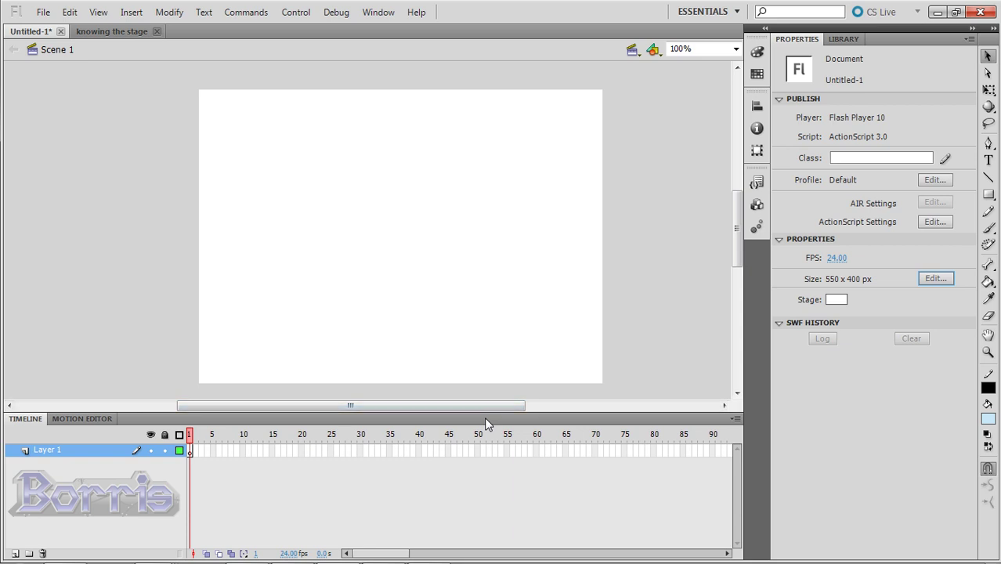
- Collapse the Timeline, switch to the 'knowing the stage' document and test the movie with Ctrl+Enter
{"action": "double_click", "coordinate": [485, 420]}
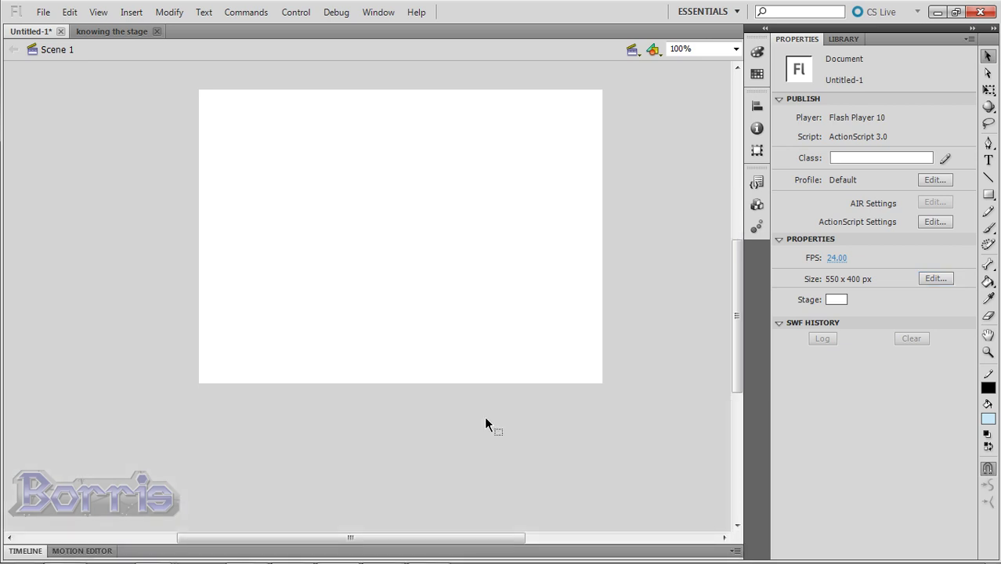
{"action": "left_click", "coordinate": [123, 31]}
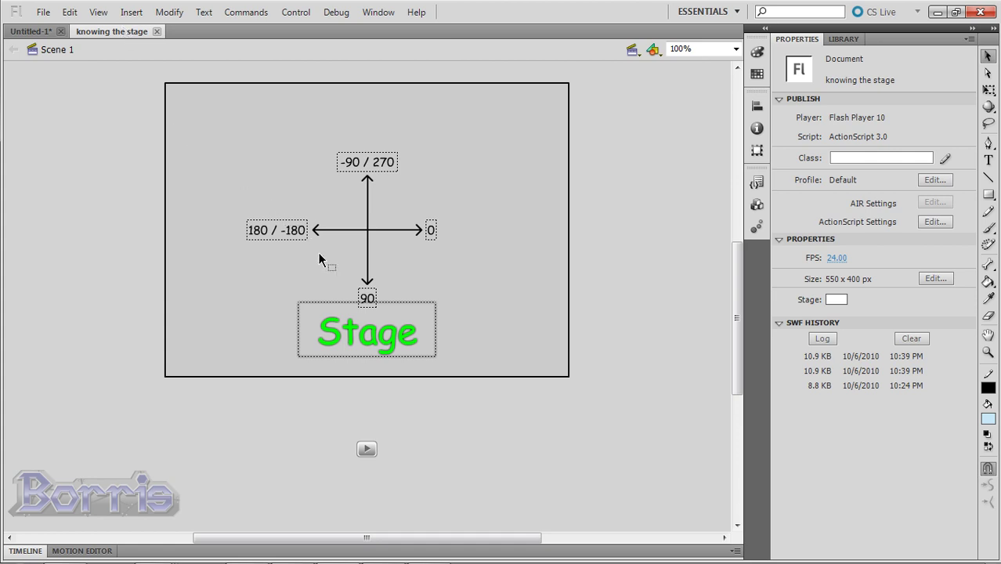
{"action": "key", "text": "ctrl+Return"}
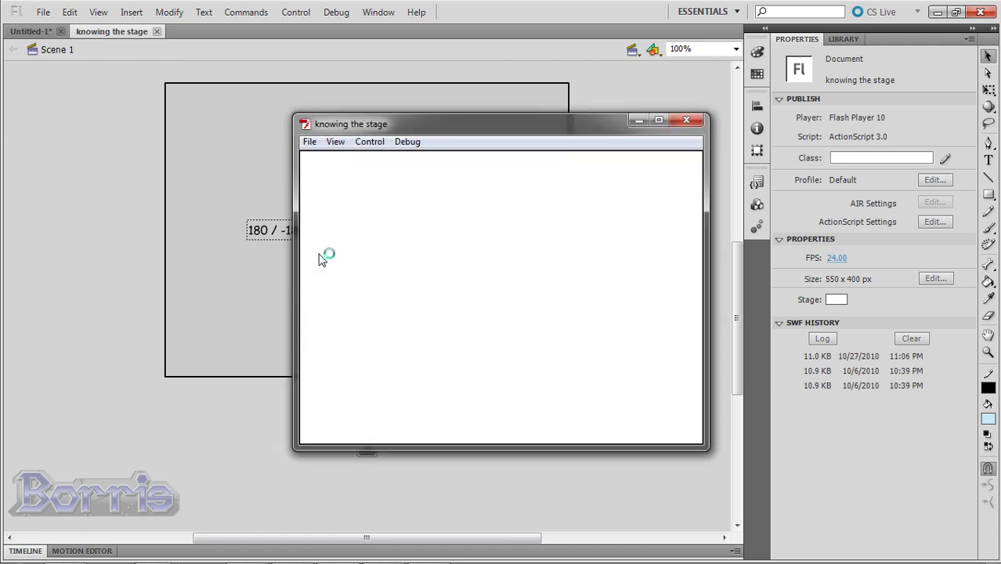
- Maximize the player window and advance past the Position title to the X/Y axes diagram
{"action": "left_click", "coordinate": [659, 120]}
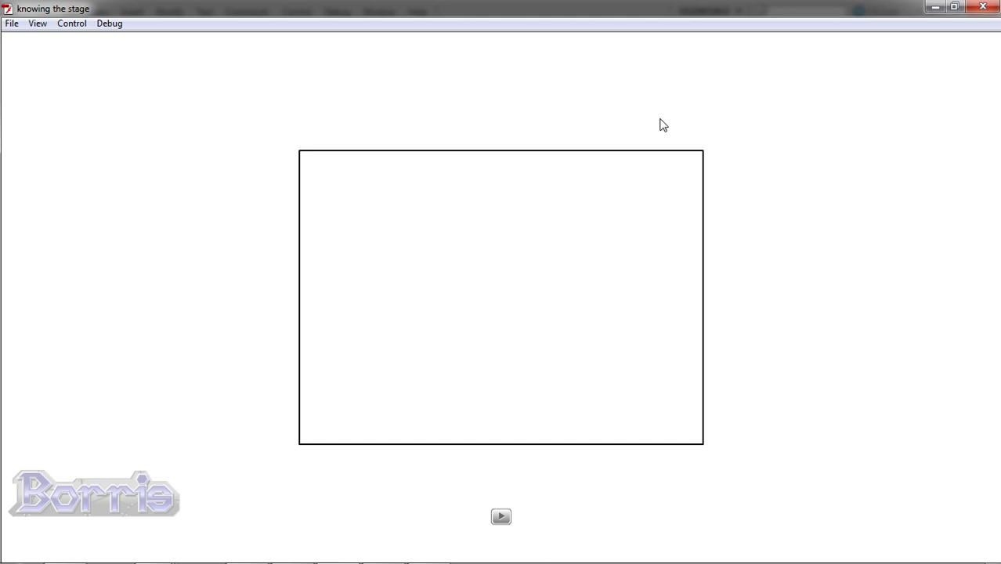
{"action": "left_click", "coordinate": [504, 521]}
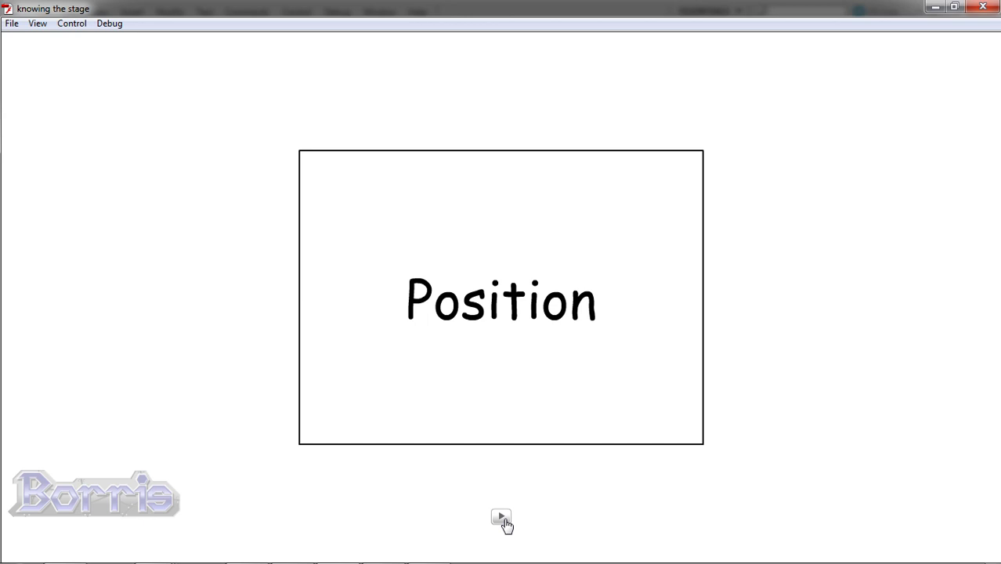
{"action": "left_click", "coordinate": [502, 519]}
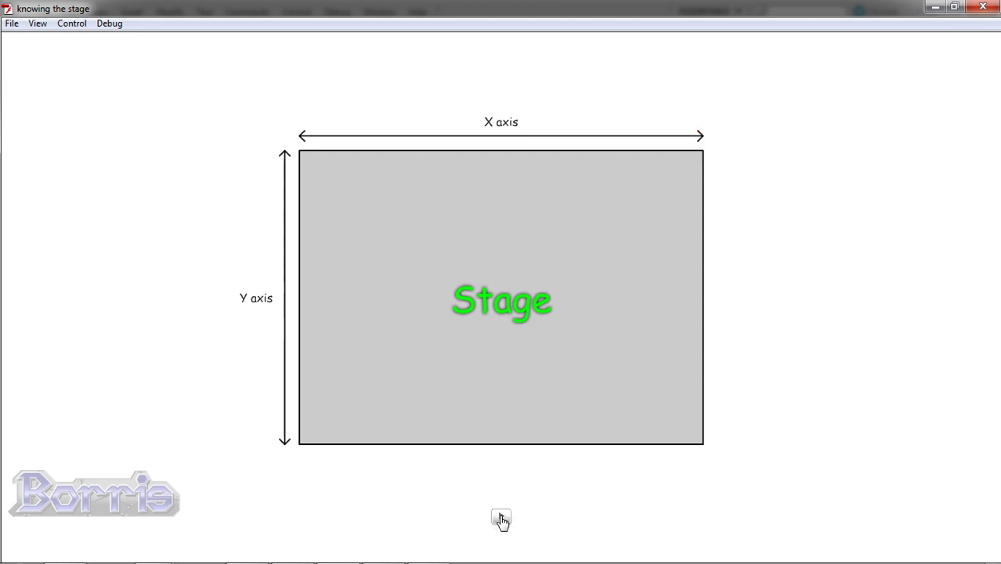
- Advance through the stage width/height and zero-origin slides to the Rotation title
{"action": "left_click", "coordinate": [501, 519]}
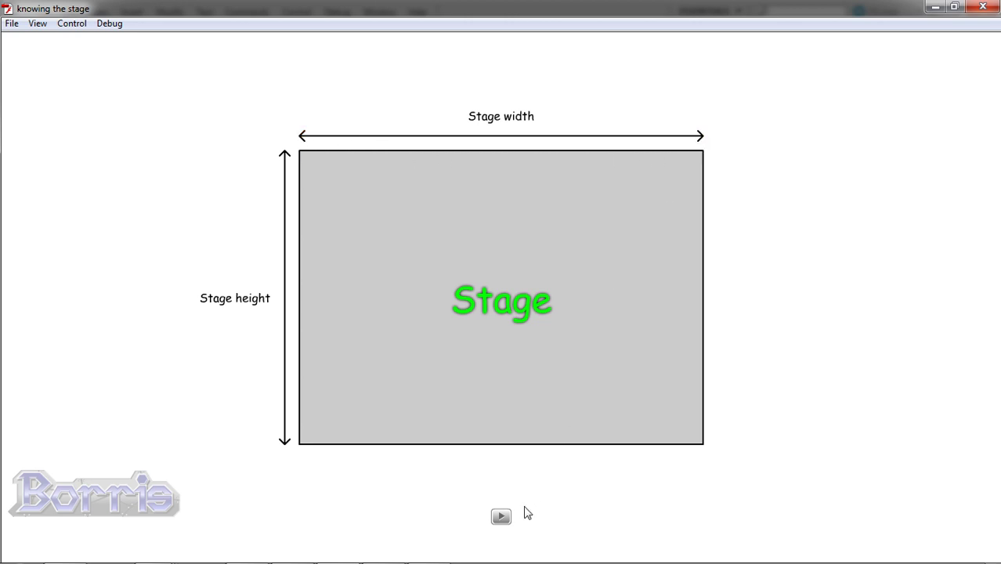
{"action": "left_click", "coordinate": [502, 520]}
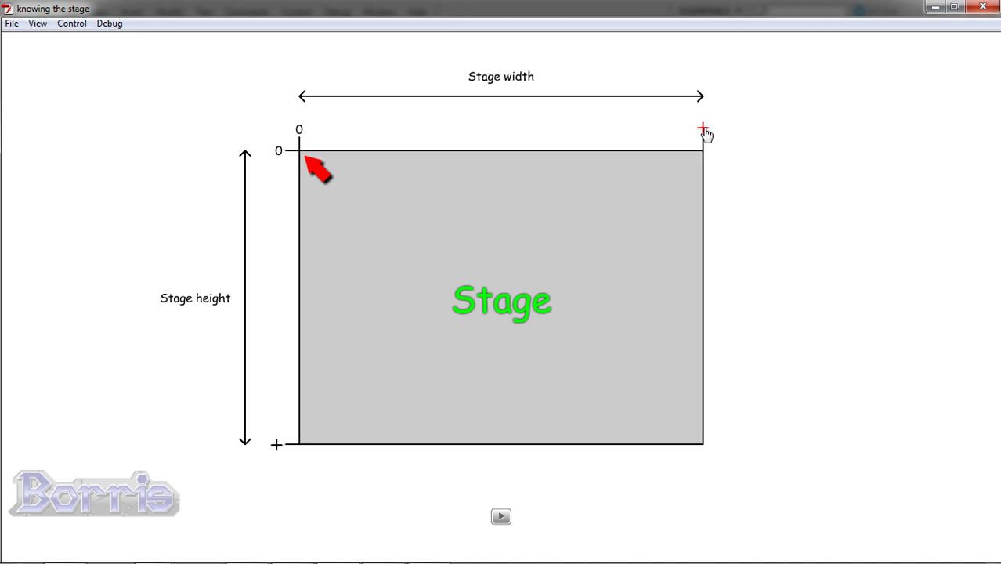
{"action": "left_click", "coordinate": [501, 518]}
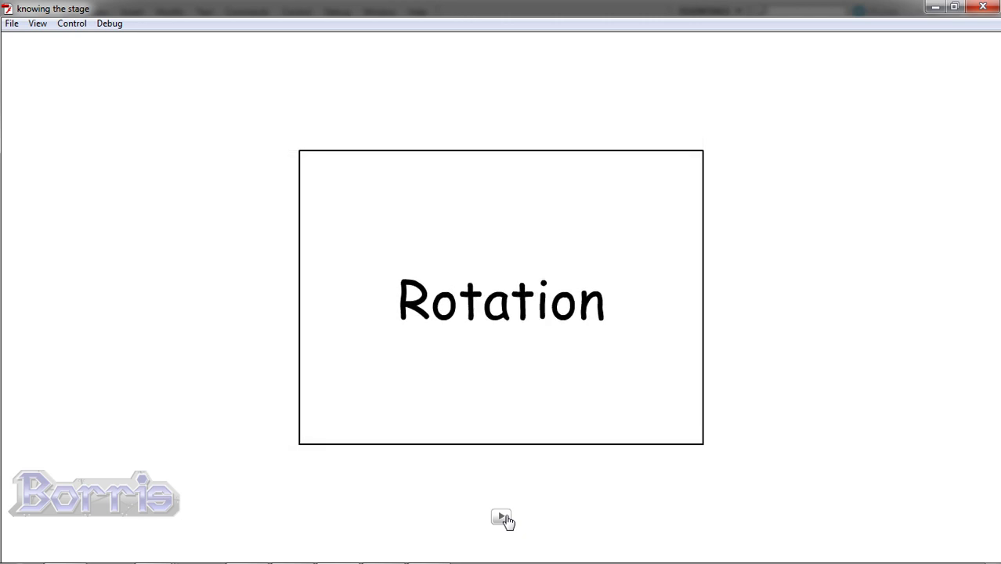
- Show the rotation-angle diagram (0, 90, 180/-180, -90/270), then advance to an empty stage frame
{"action": "left_click", "coordinate": [501, 518]}
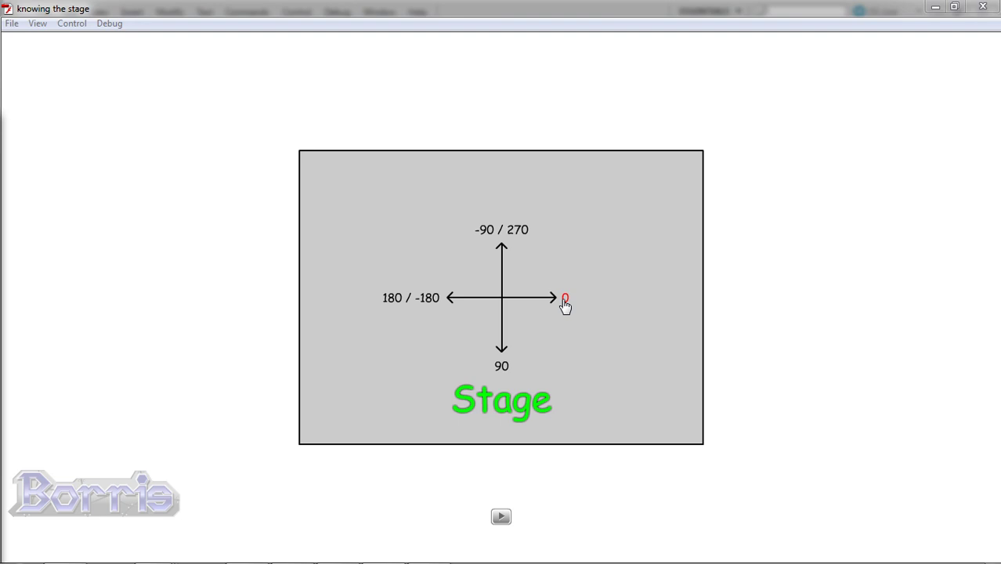
{"action": "left_click", "coordinate": [502, 518]}
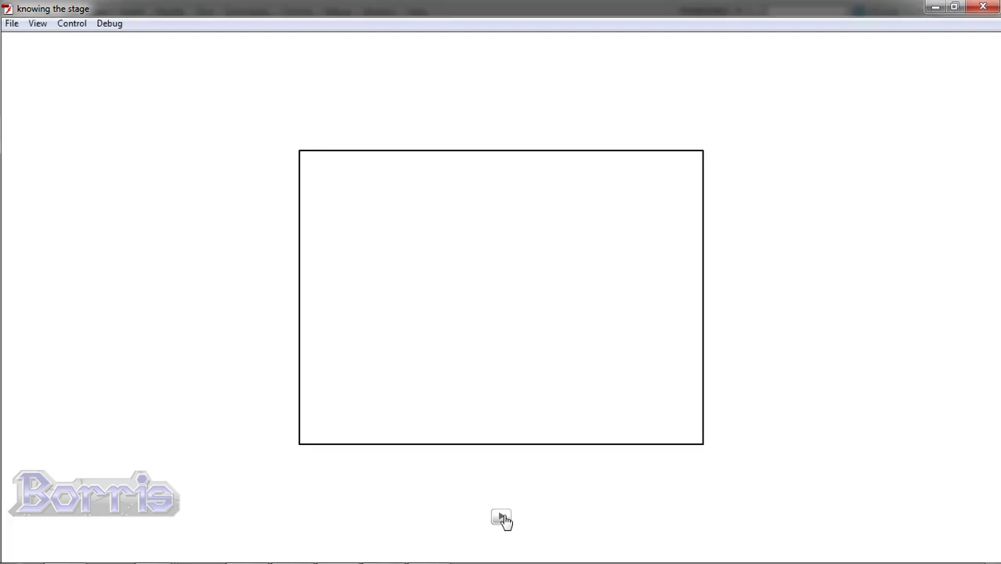